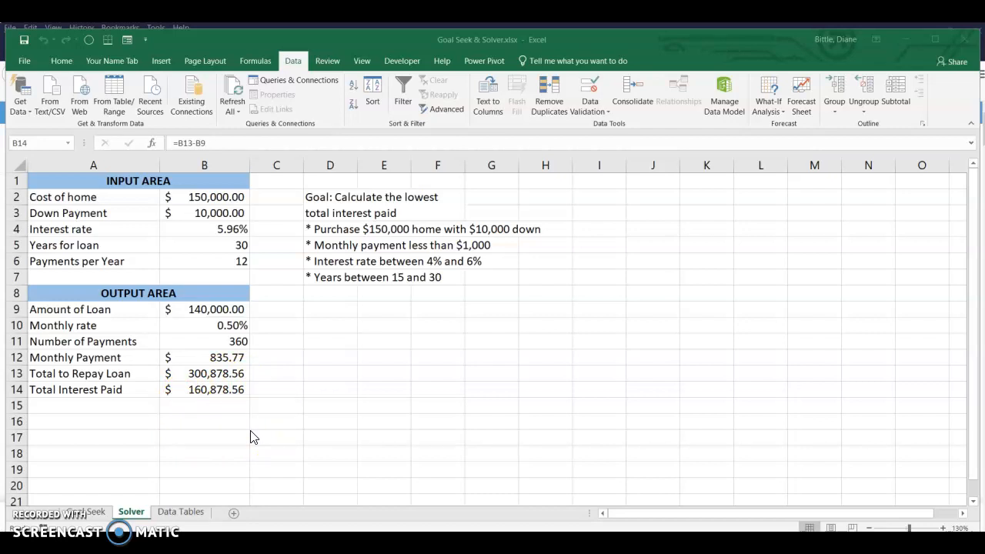
Enable the Solver Add-in for Excel through the Excel add-ins options.
{"action": "left_click", "coordinate": [25, 64]}
{"action": "left_click", "coordinate": [24, 64]}
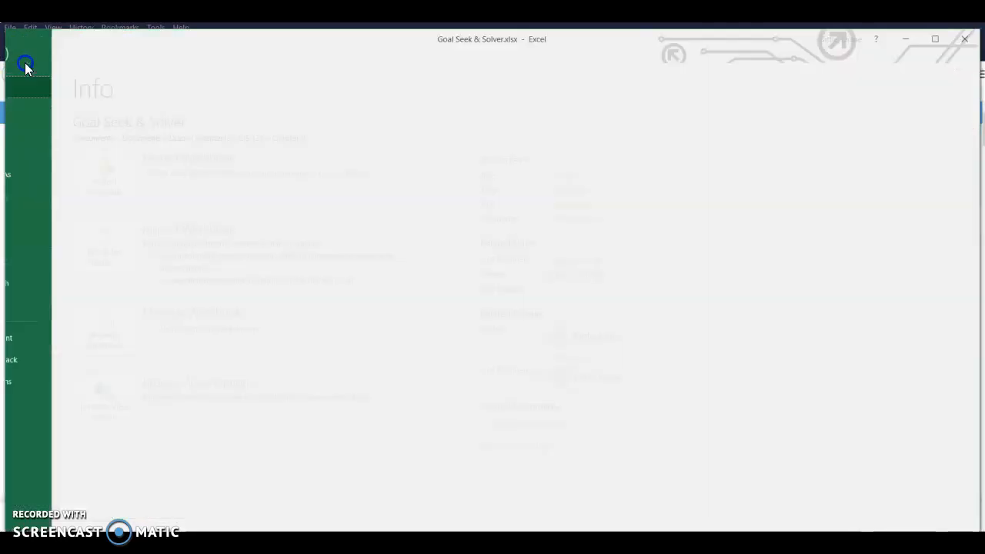
{"action": "left_click", "coordinate": [35, 383]}
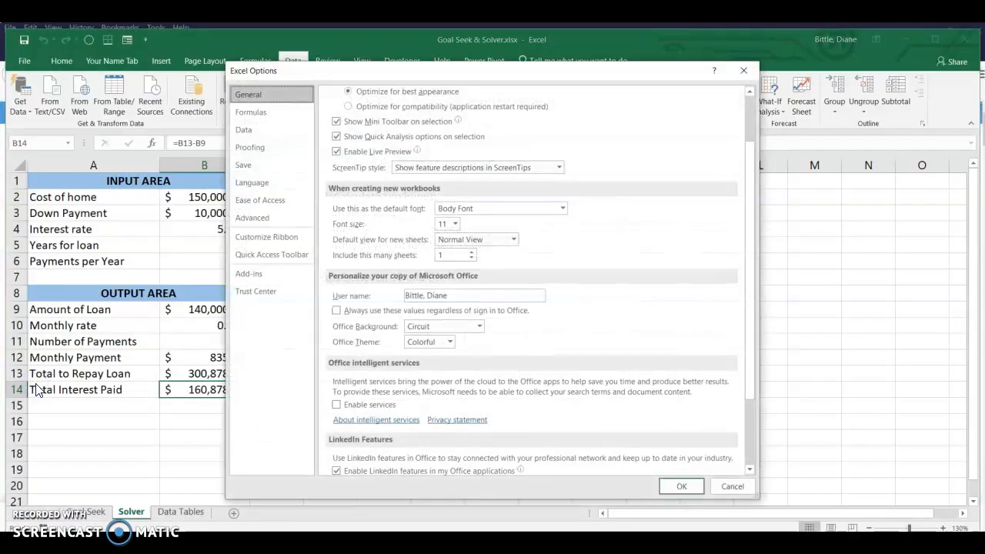
{"action": "left_click", "coordinate": [246, 276]}
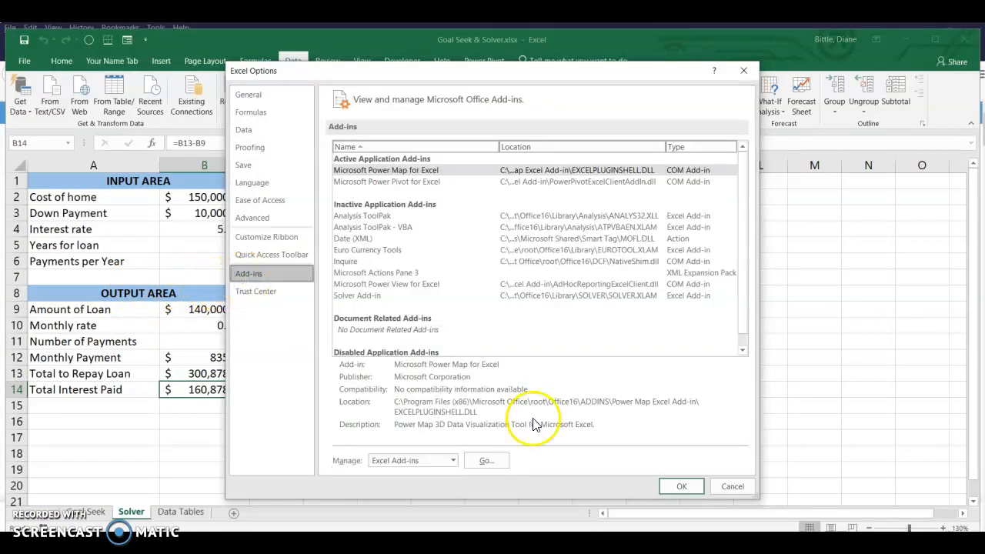
{"action": "left_click", "coordinate": [496, 462]}
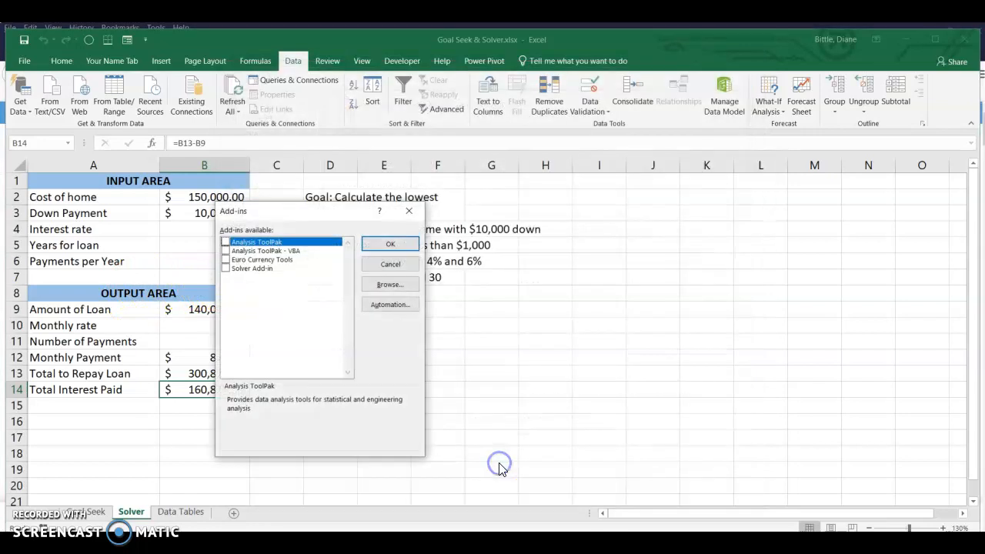
{"action": "left_click", "coordinate": [226, 270]}
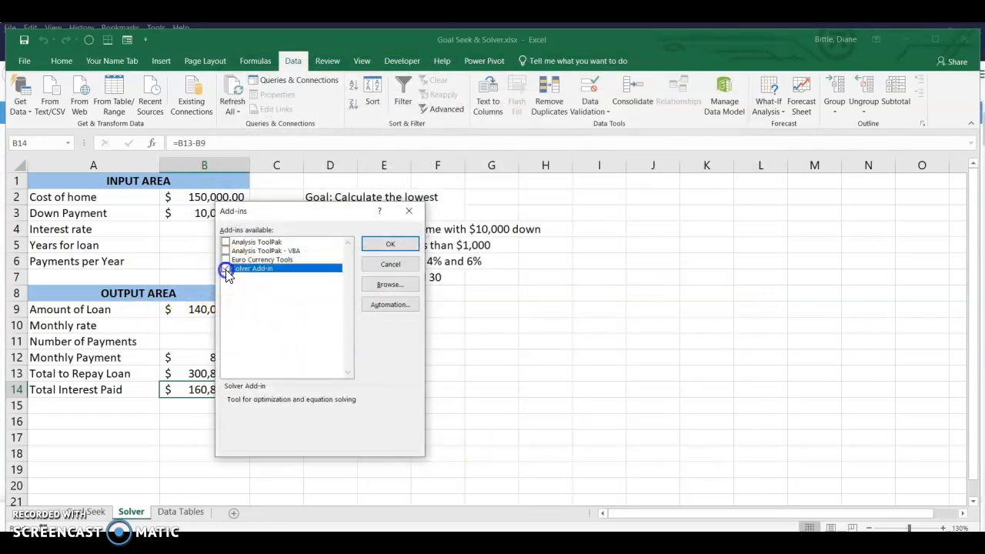
{"action": "left_click", "coordinate": [394, 243]}
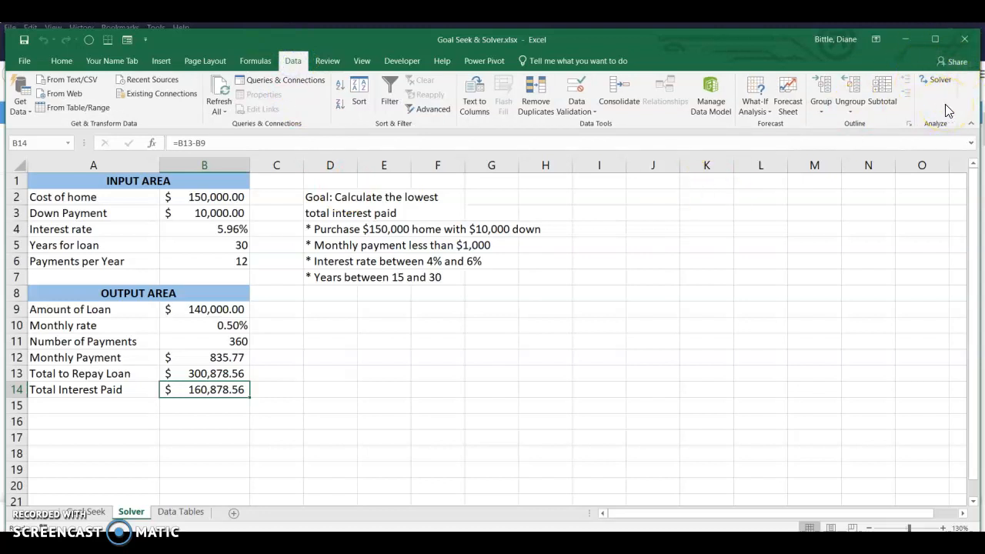
Set up Solver to minimize the total interest paid in B14 by changing variable cells B4:B5.
{"action": "left_click", "coordinate": [938, 79]}
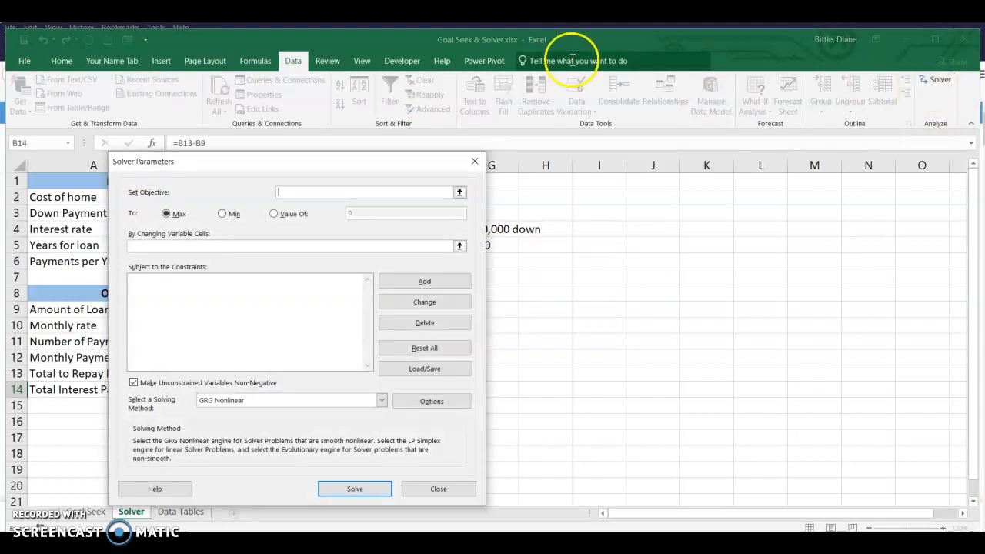
{"action": "left_click_drag", "start_coordinate": [370, 160], "coordinate": [555, 139]}
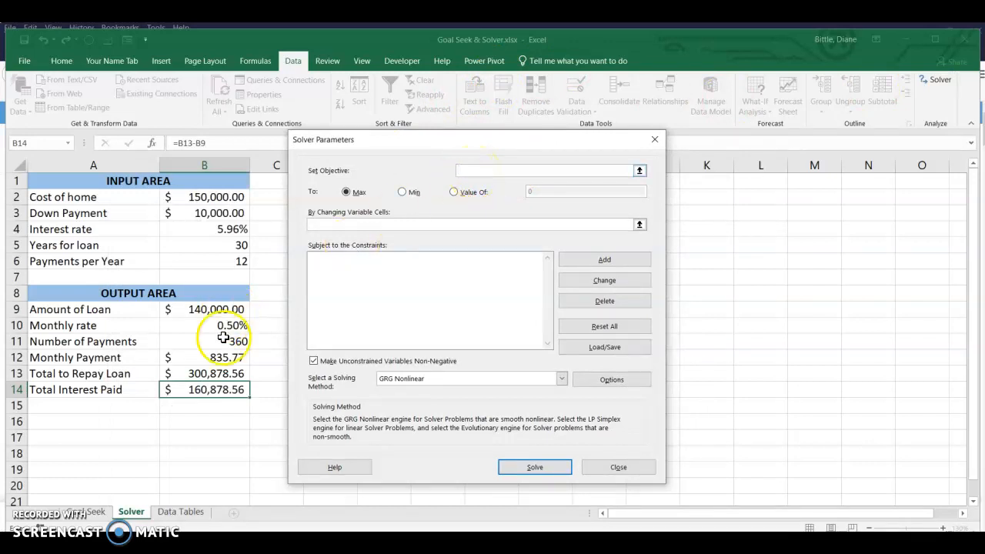
{"action": "left_click", "coordinate": [222, 391]}
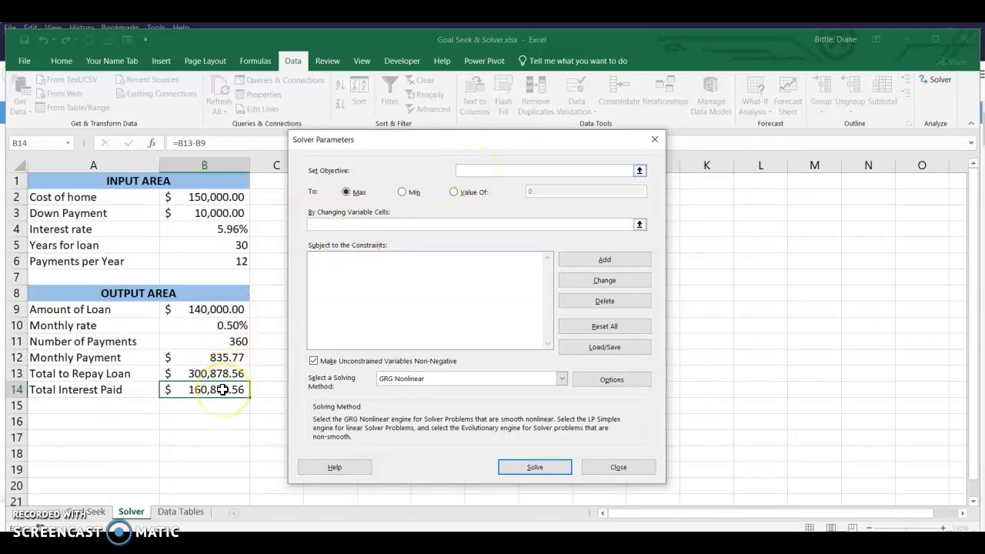
{"action": "left_click", "coordinate": [222, 390]}
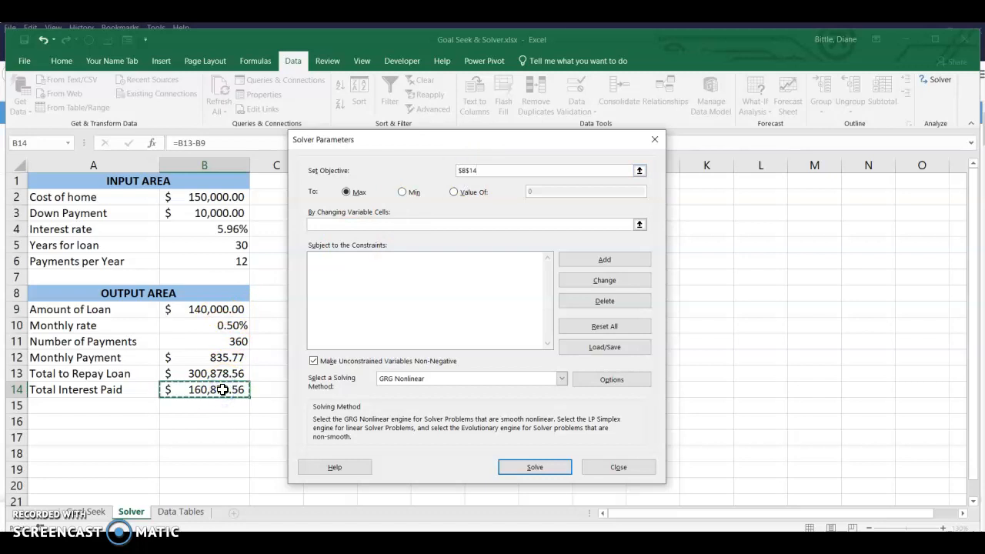
{"action": "left_click", "coordinate": [403, 193]}
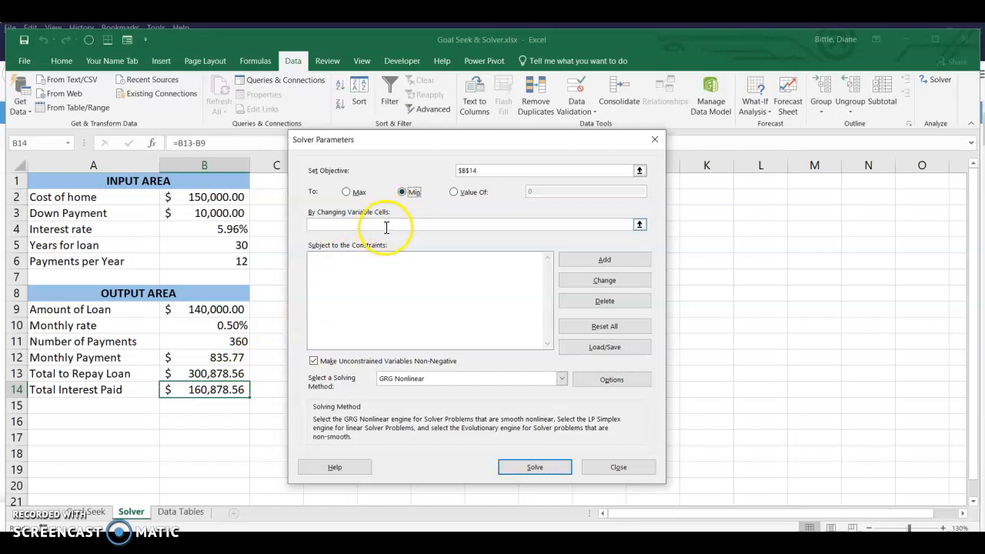
{"action": "left_click", "coordinate": [387, 226]}
{"action": "left_click_drag", "start_coordinate": [233, 224], "coordinate": [234, 246]}
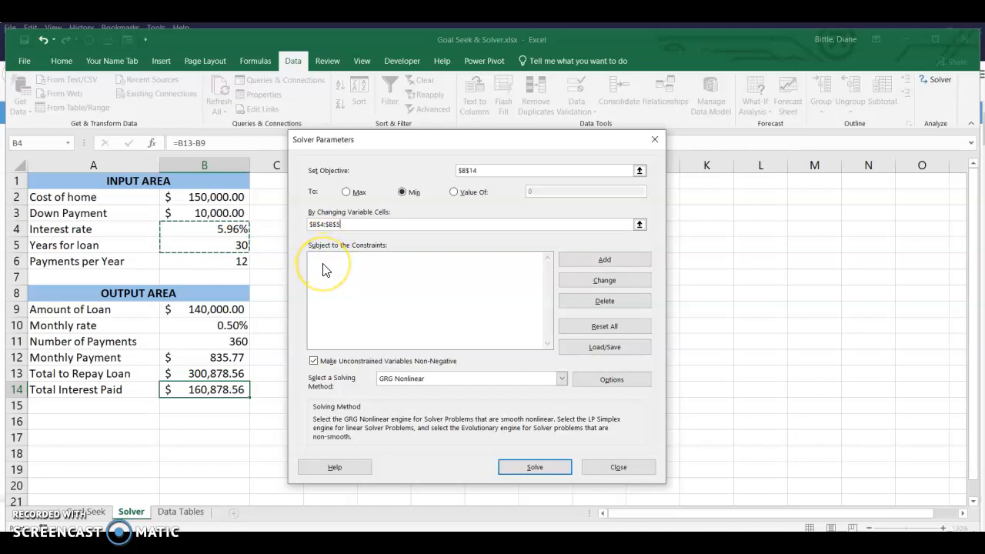
Add a Solver constraint that the monthly payment in B12 is <= 1000.
{"action": "left_click", "coordinate": [581, 259]}
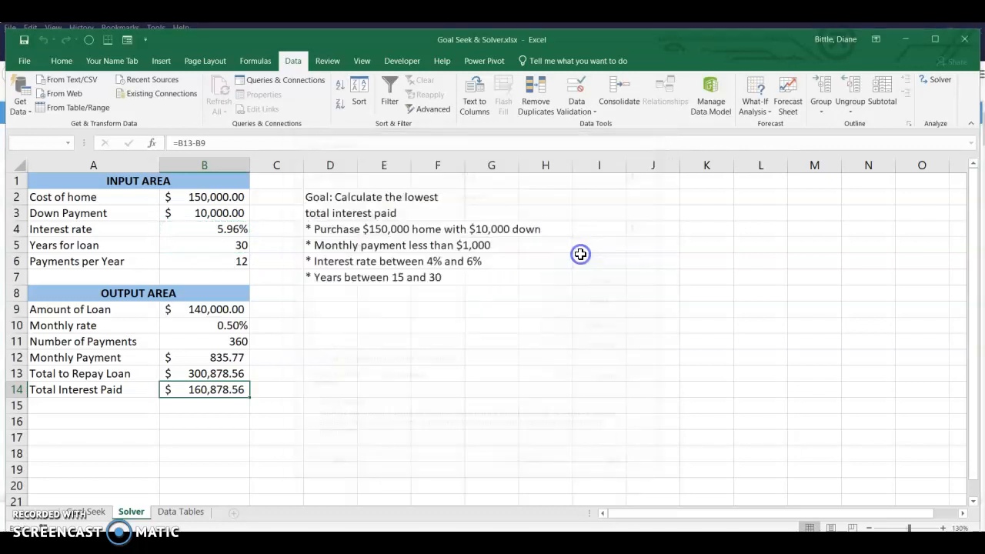
{"action": "left_click", "coordinate": [234, 359]}
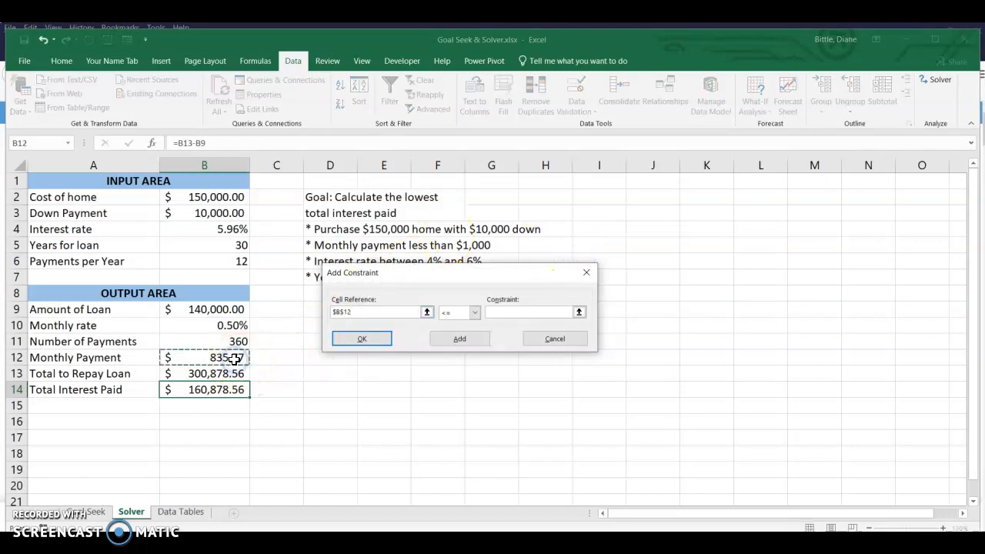
{"action": "left_click", "coordinate": [476, 312]}
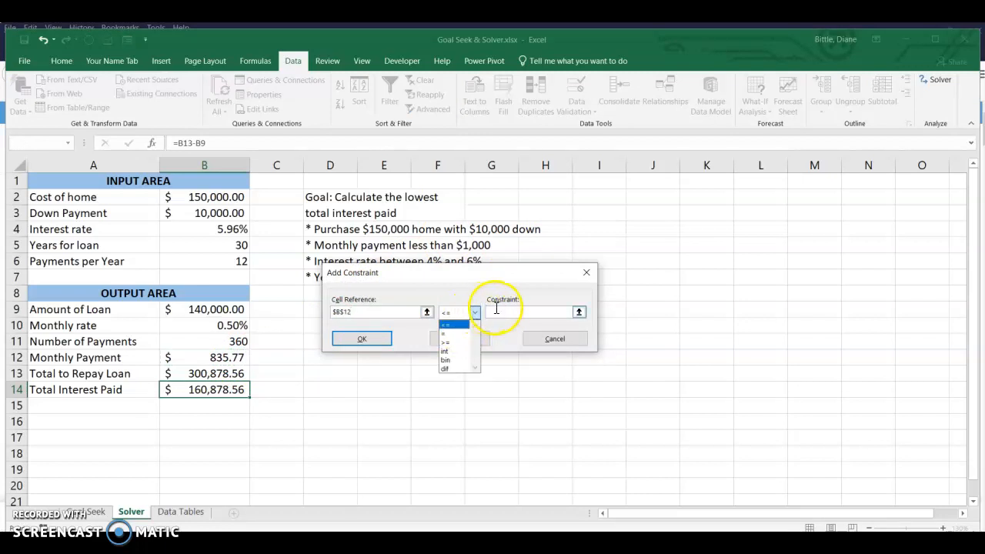
{"action": "left_click", "coordinate": [503, 312]}
{"action": "type", "text": "1000"}
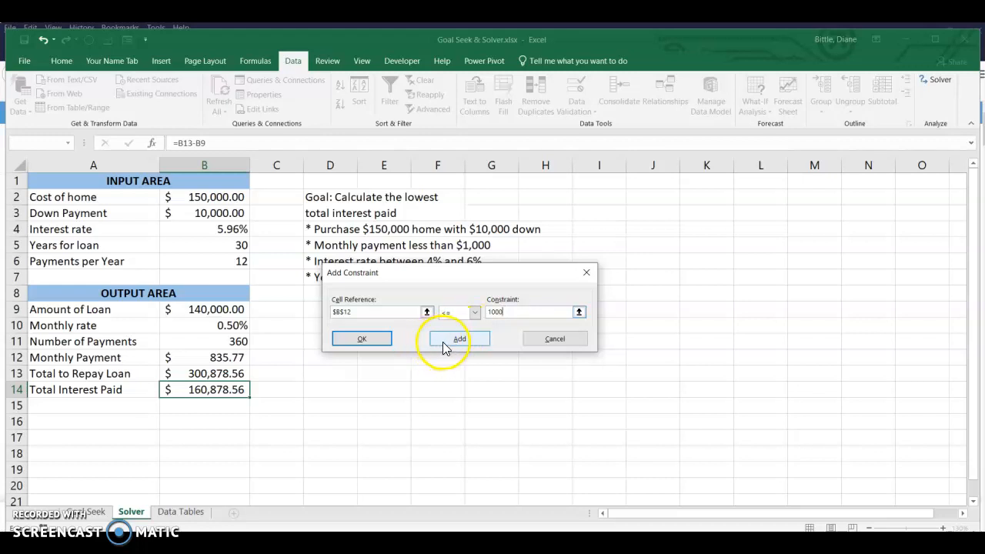
{"action": "left_click", "coordinate": [362, 339]}
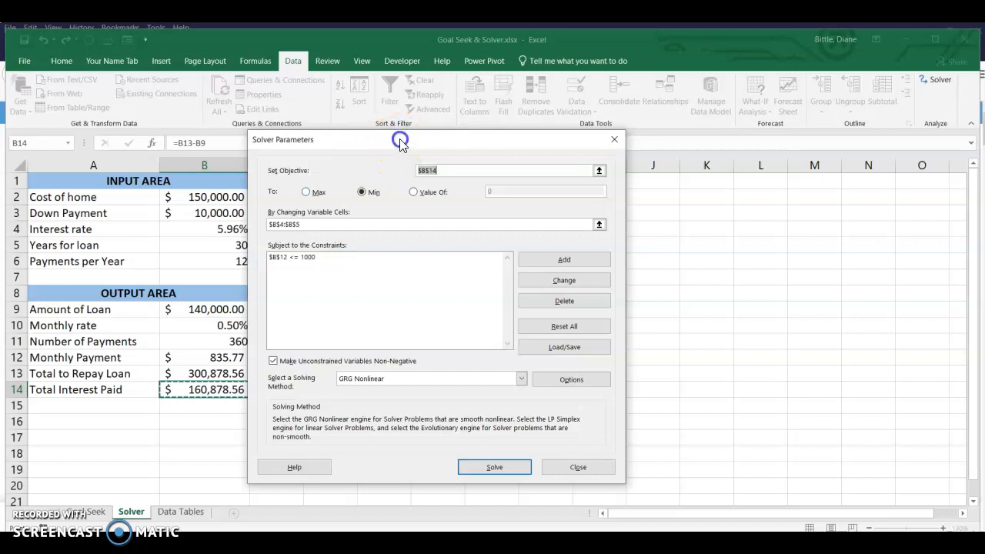
Add a Solver constraint that the interest rate in B4 is <= 6%.
{"action": "left_click_drag", "start_coordinate": [402, 143], "coordinate": [512, 156]}
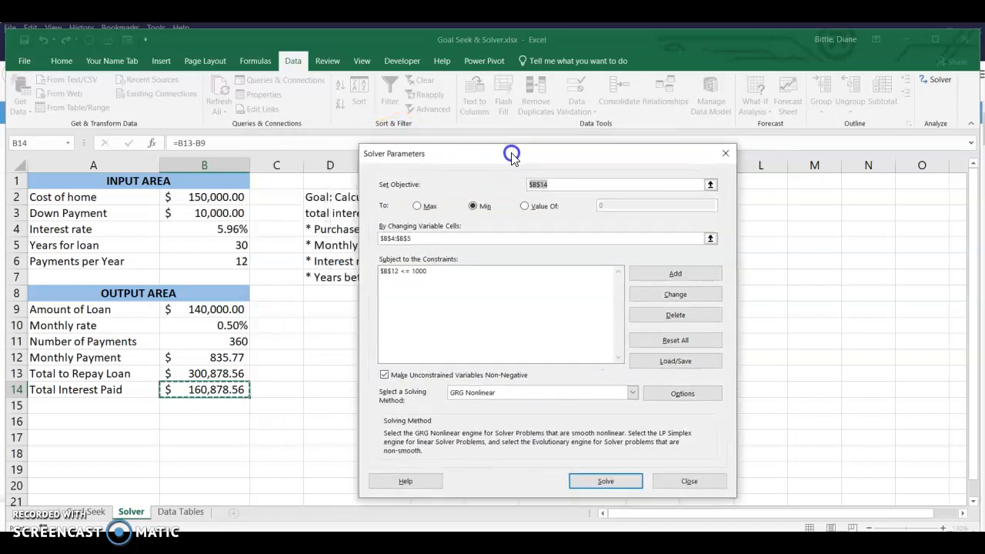
{"action": "left_click", "coordinate": [657, 273]}
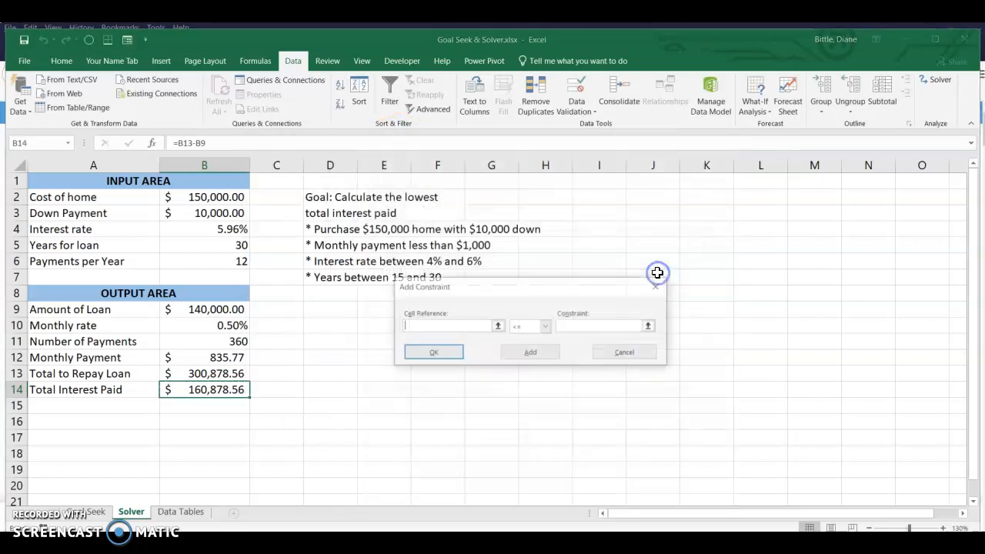
{"action": "left_click", "coordinate": [222, 230]}
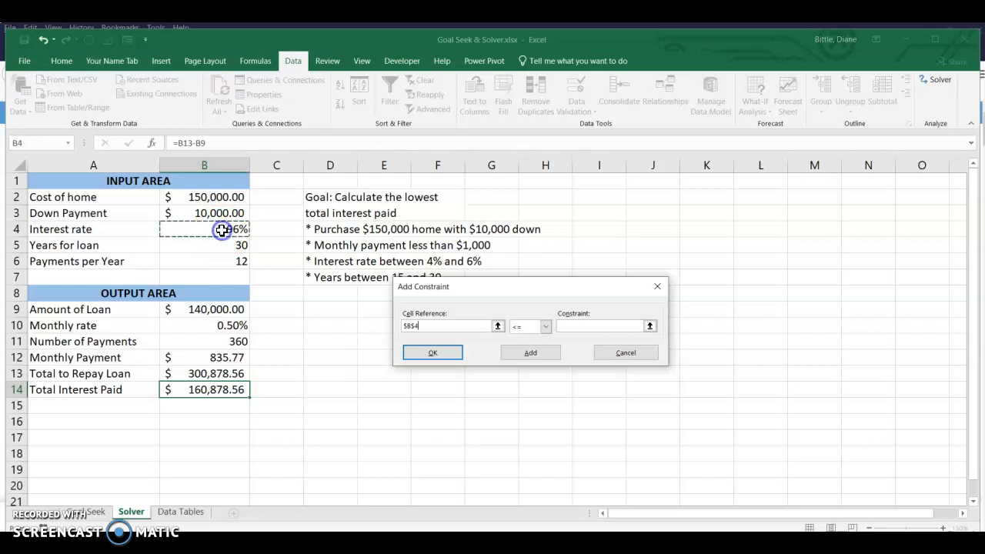
{"action": "left_click", "coordinate": [588, 329]}
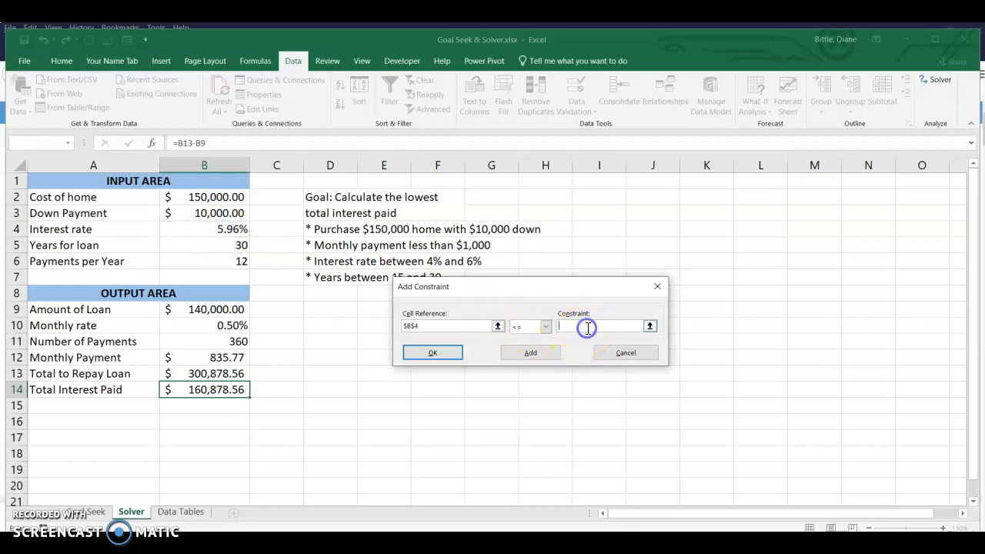
{"action": "type", "text": "6%"}
{"action": "left_click", "coordinate": [540, 358]}
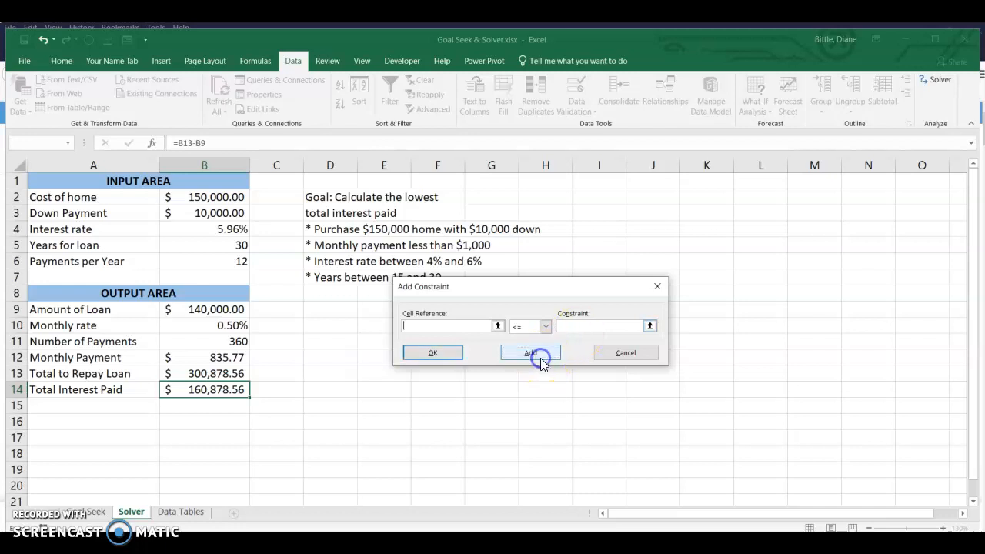
Add a Solver constraint that the interest rate in B4 is >= 4%.
{"action": "left_click", "coordinate": [241, 229]}
{"action": "left_click", "coordinate": [546, 327]}
{"action": "left_click", "coordinate": [529, 357]}
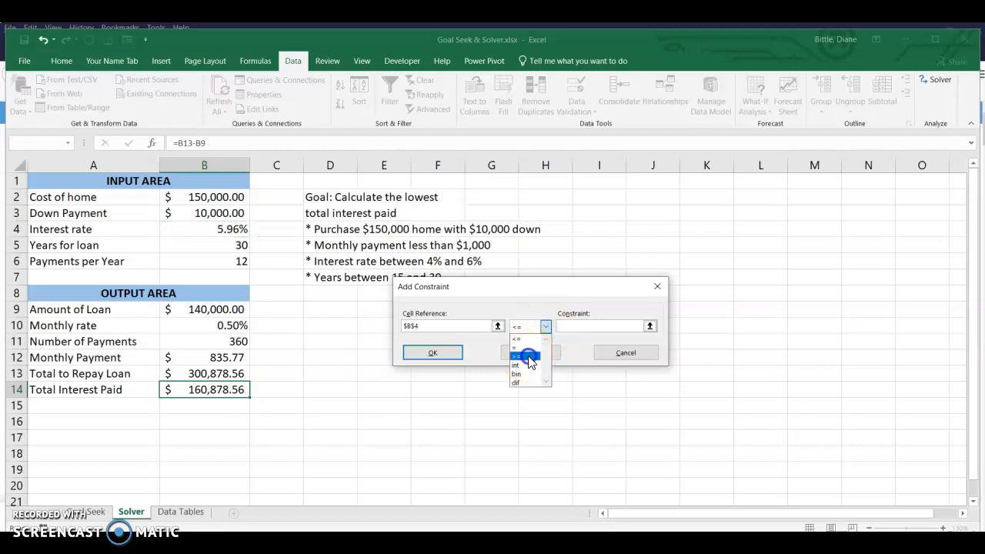
{"action": "left_click", "coordinate": [575, 333]}
{"action": "type", "text": "4%"}
{"action": "left_click", "coordinate": [543, 359]}
{"action": "left_click", "coordinate": [543, 358]}
Add a Solver constraint that the years for the loan in B5 are <= 30.
{"action": "left_click", "coordinate": [241, 244]}
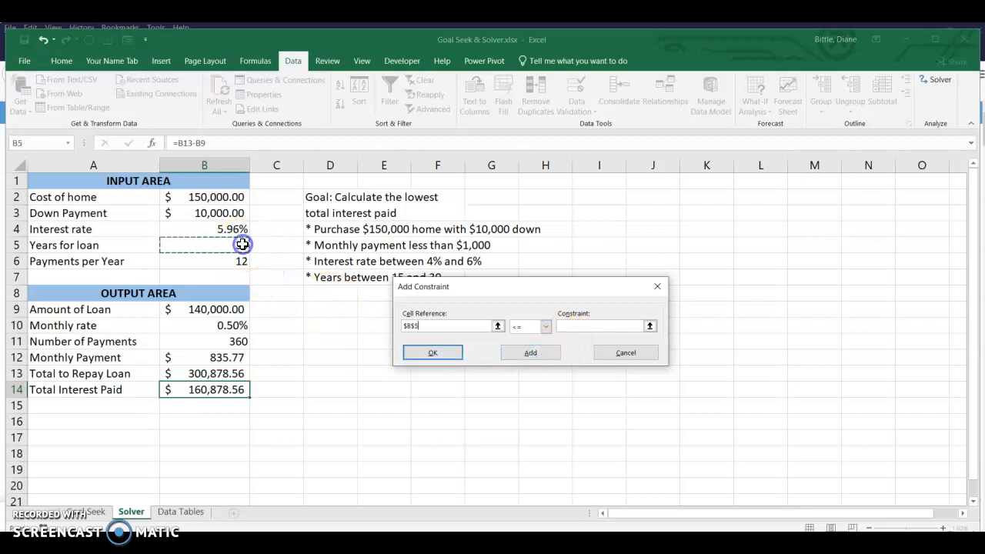
{"action": "left_click", "coordinate": [577, 327]}
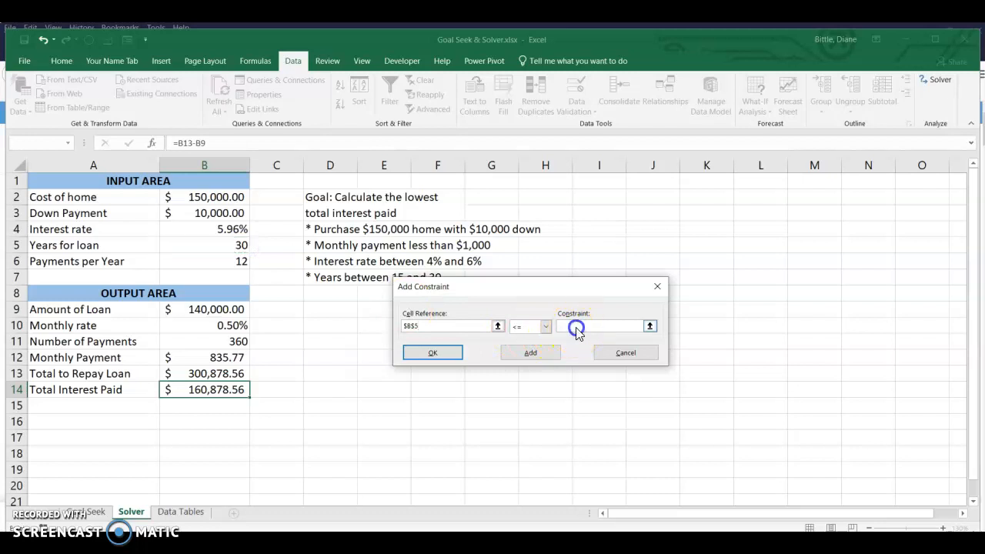
{"action": "type", "text": "30"}
{"action": "left_click", "coordinate": [540, 353]}
Add a Solver constraint that the years for the loan in B5 are >= 15 and finish this round of constraints.
{"action": "left_click", "coordinate": [225, 244]}
{"action": "left_click", "coordinate": [547, 326]}
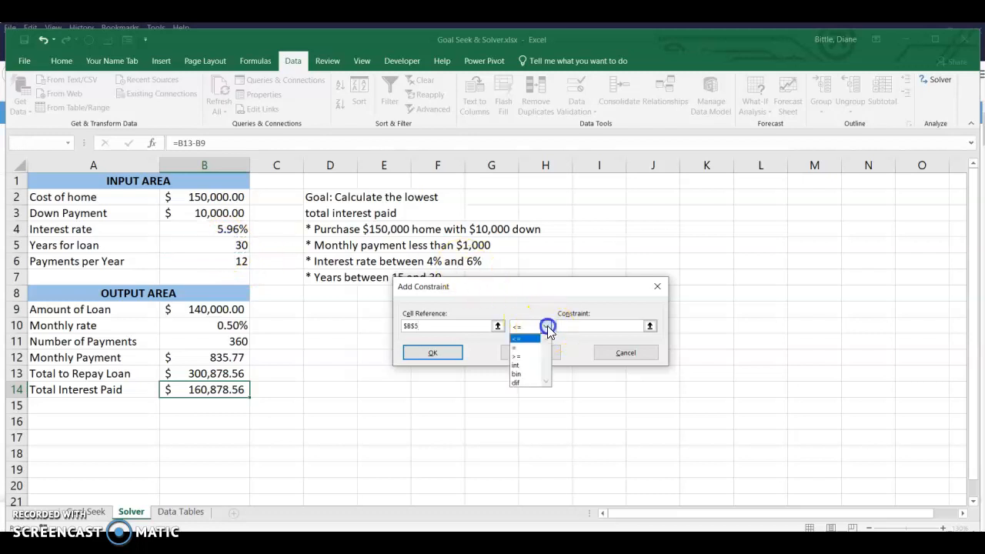
{"action": "left_click", "coordinate": [530, 355]}
{"action": "type", "text": "15"}
{"action": "left_click", "coordinate": [430, 350]}
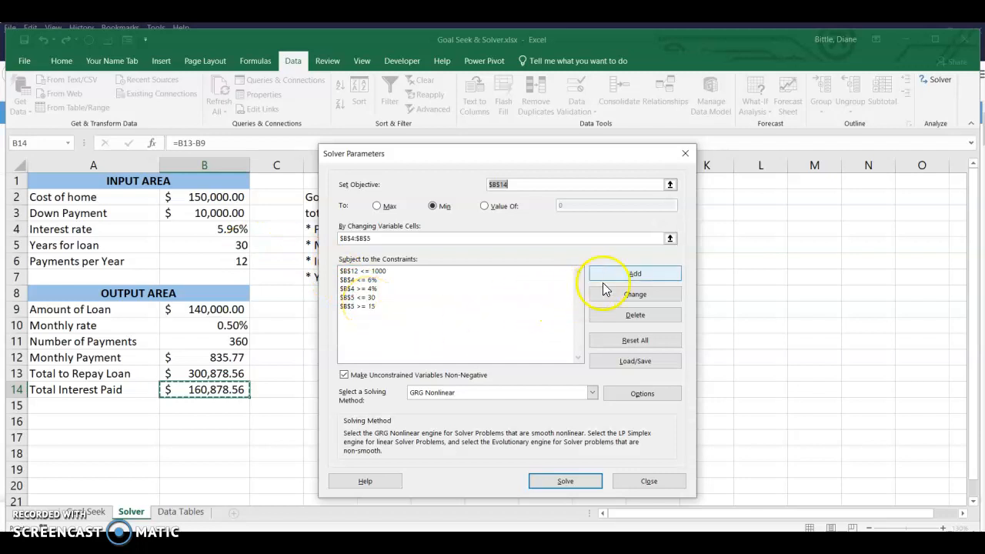
Add a Solver constraint that restricts the years for the loan in B5 to an integer.
{"action": "left_click", "coordinate": [627, 276]}
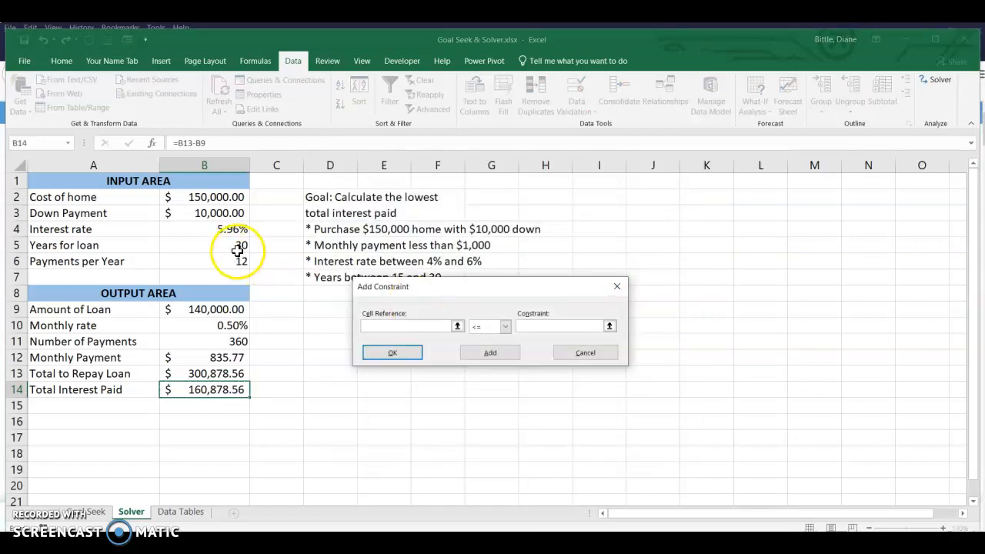
{"action": "left_click", "coordinate": [235, 247]}
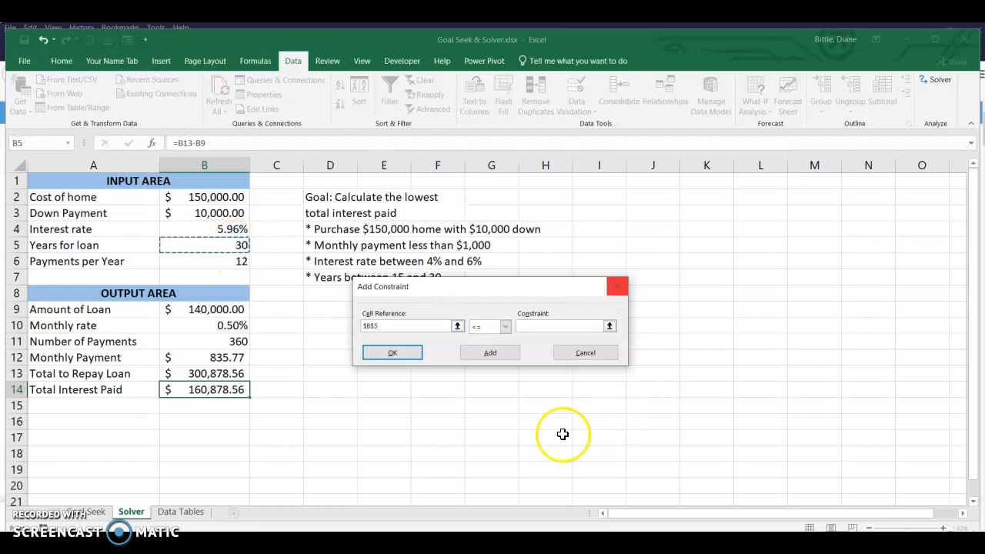
{"action": "left_click", "coordinate": [506, 326]}
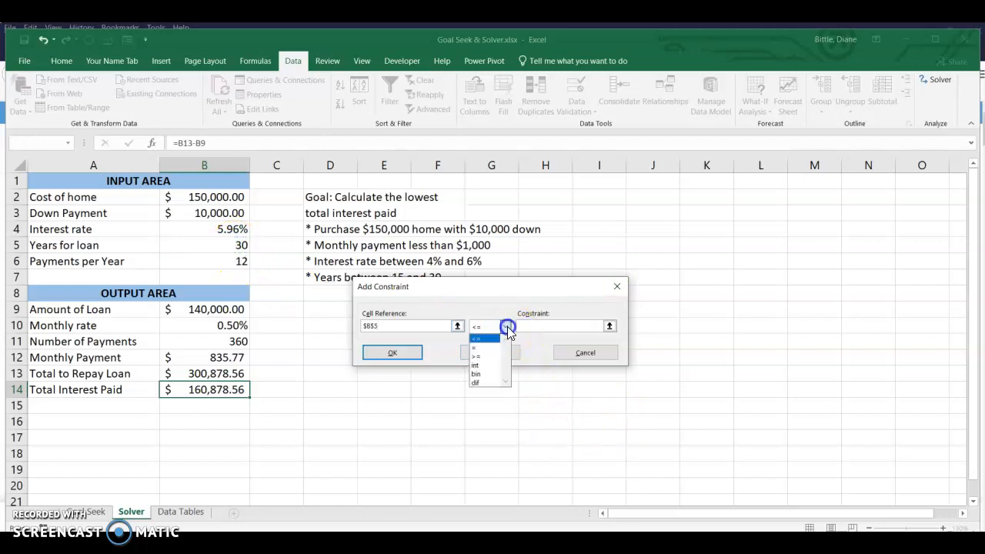
{"action": "left_click", "coordinate": [487, 366]}
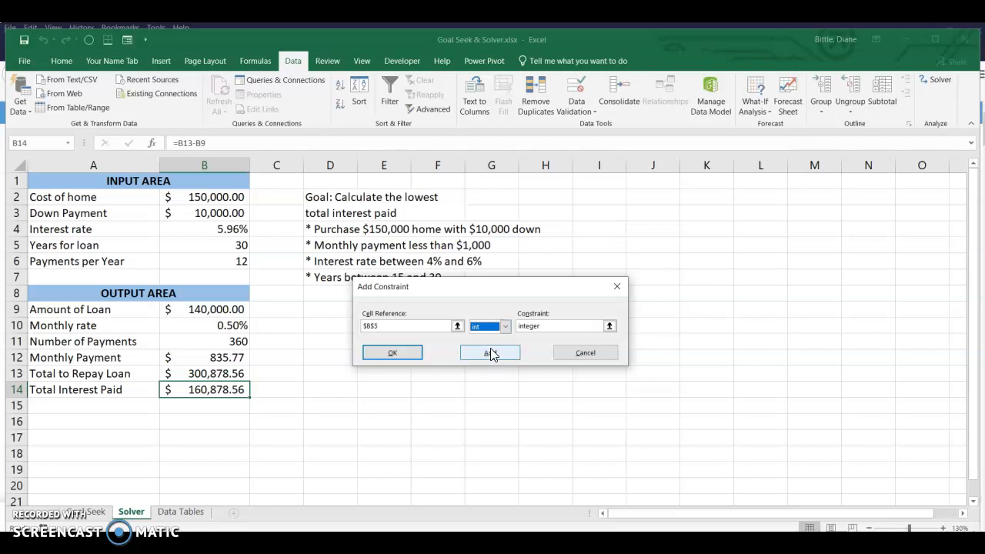
{"action": "left_click", "coordinate": [491, 352]}
{"action": "left_click", "coordinate": [583, 352]}
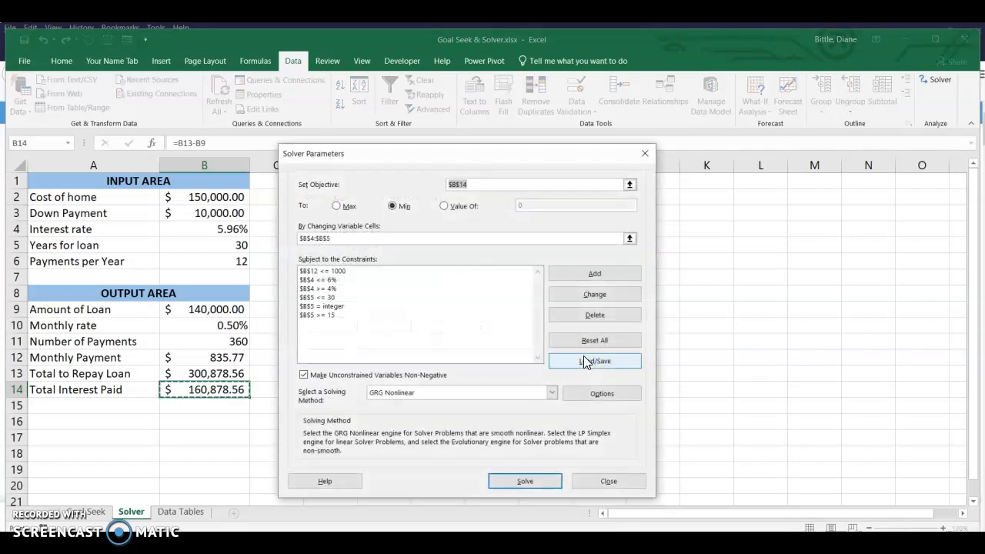
Move the Solver parameters dialog clear of the loan data and choose GRG Nonlinear as the solving method.
{"action": "left_click_drag", "start_coordinate": [401, 148], "coordinate": [544, 155]}
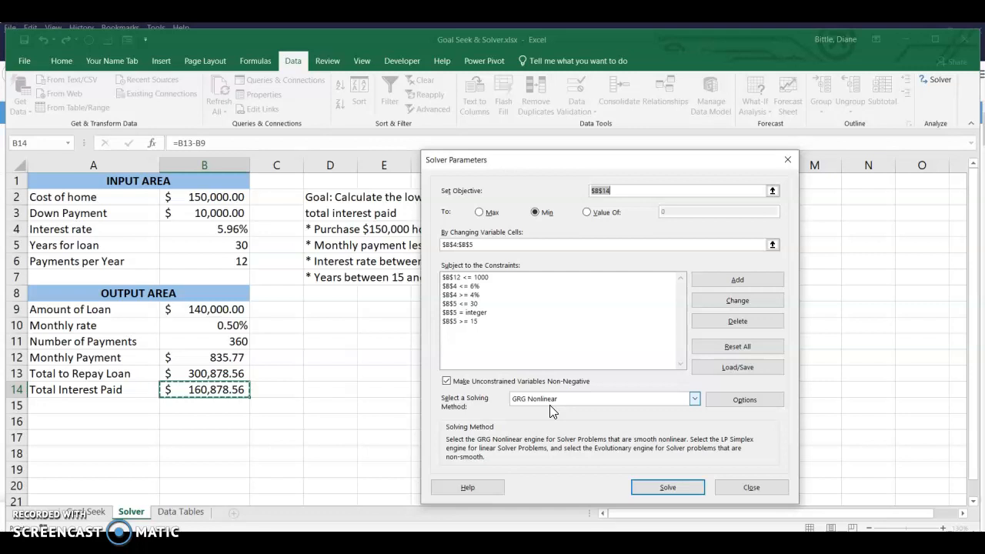
{"action": "left_click", "coordinate": [694, 399]}
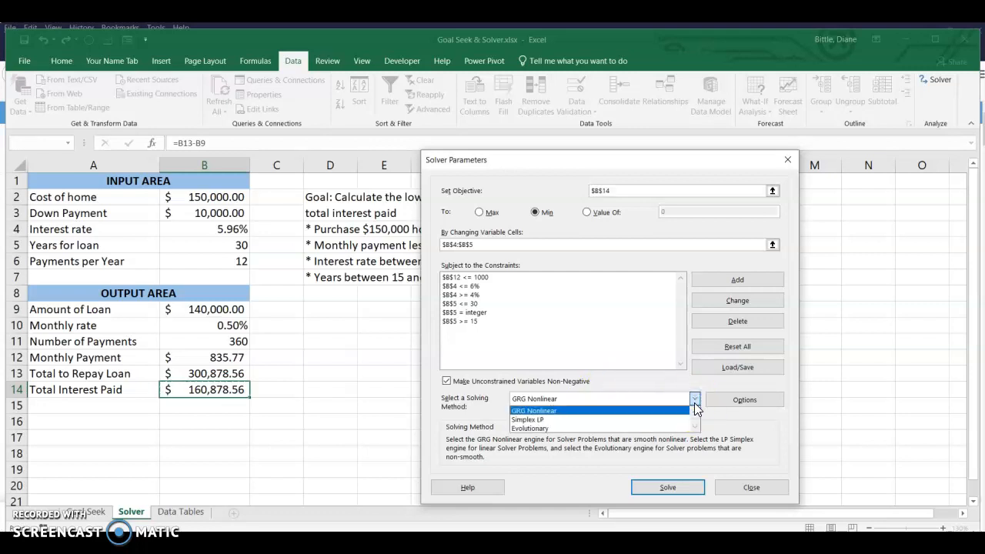
{"action": "left_click", "coordinate": [630, 412]}
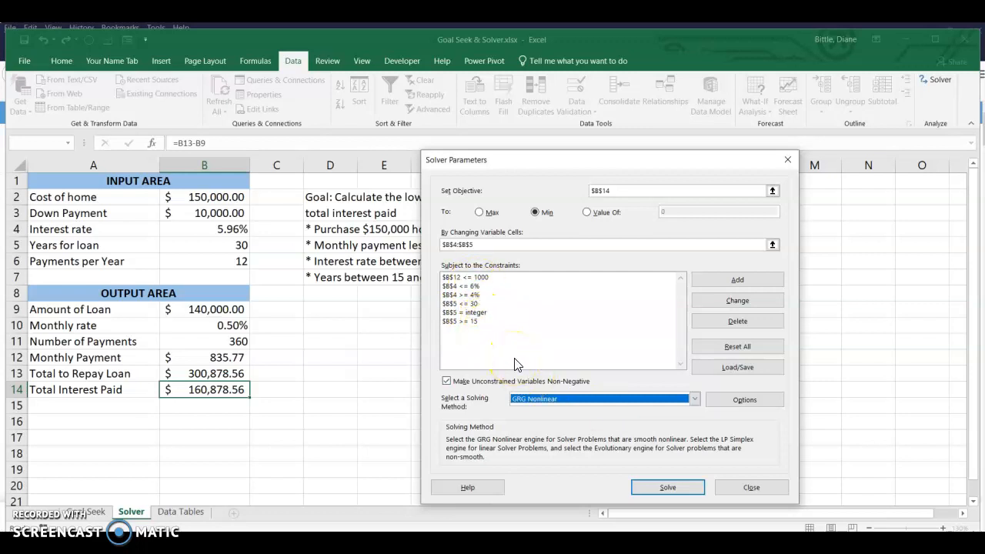
Run Solver on the home loan model and save its solution as a scenario named Least Interest Paid.
{"action": "left_click", "coordinate": [666, 490]}
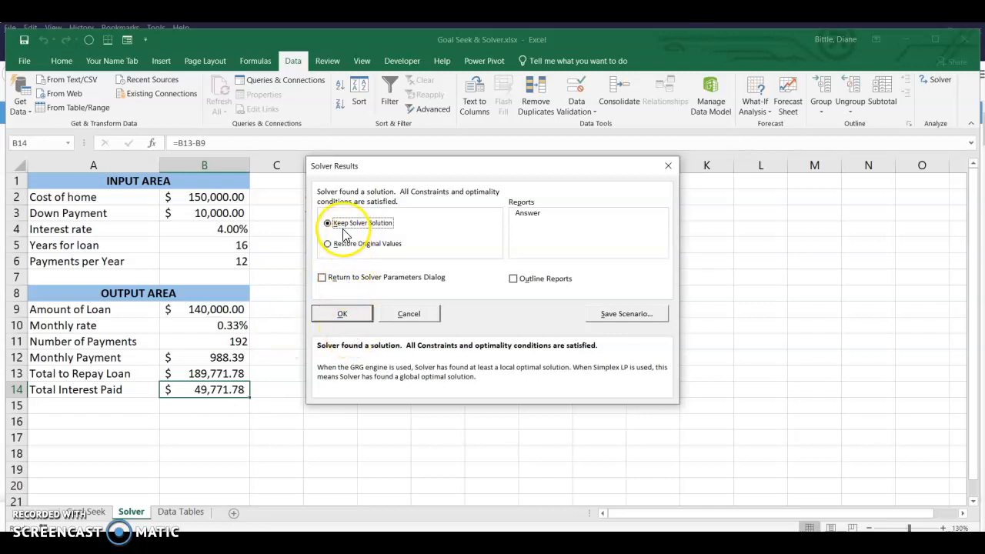
{"action": "left_click", "coordinate": [329, 246]}
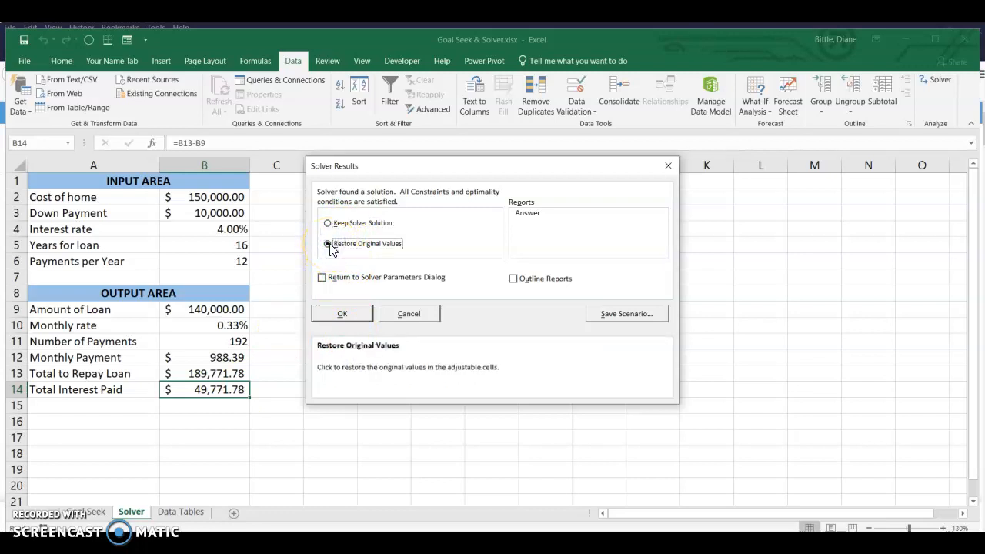
{"action": "left_click", "coordinate": [617, 313]}
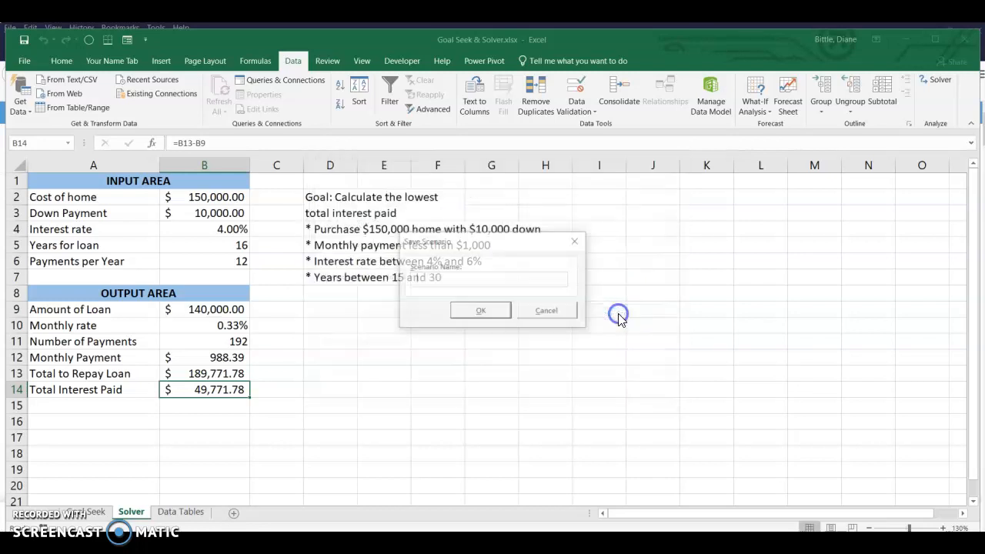
{"action": "type", "text": "Best"}
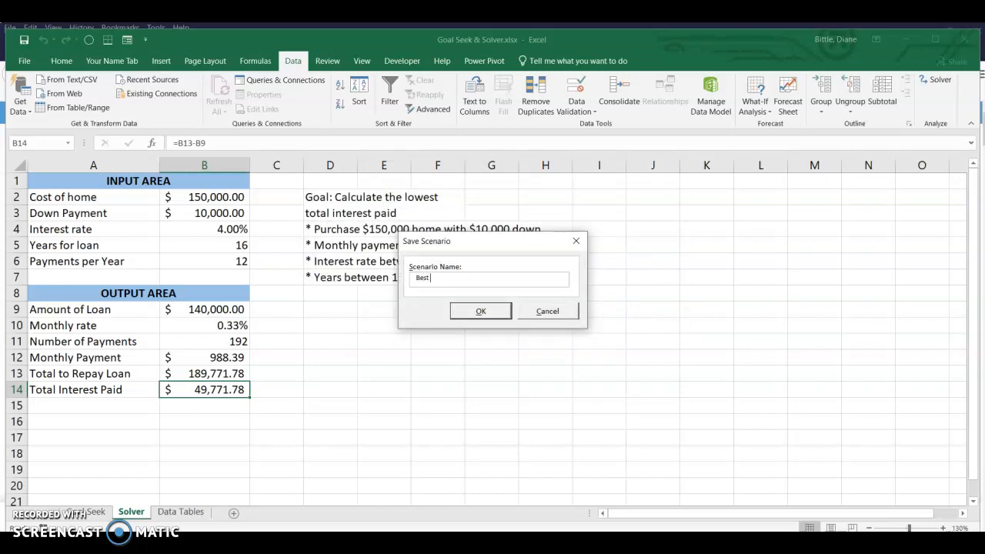
{"action": "key", "text": "BackSpace"}
{"action": "key", "text": "BackSpace"}
{"action": "key", "text": "BackSpace"}
{"action": "key", "text": "BackSpace"}
{"action": "type", "text": "Least Interest Paid"}
{"action": "left_click", "coordinate": [479, 310]}
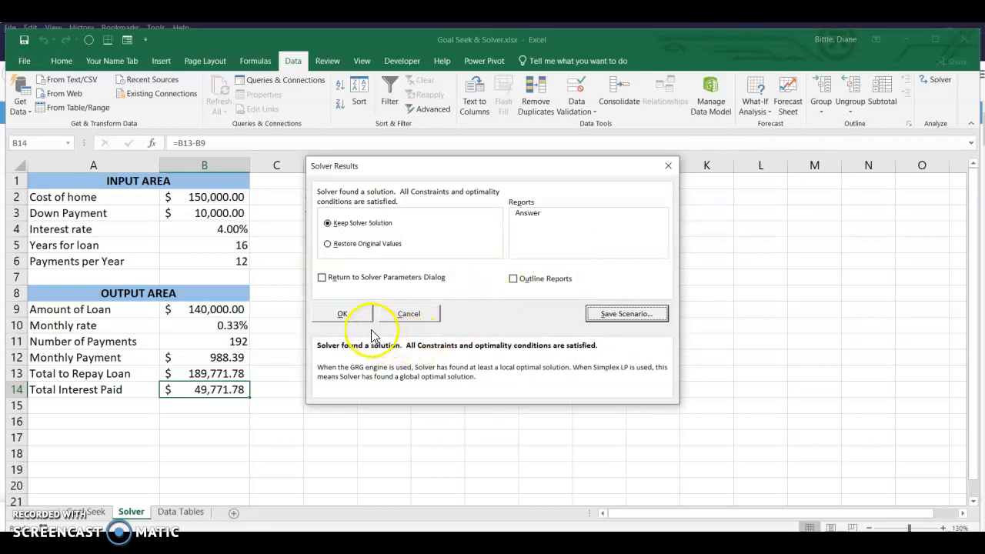
Keep the Solver solution in the worksheet and generate an Answer report for it.
{"action": "left_click", "coordinate": [531, 213]}
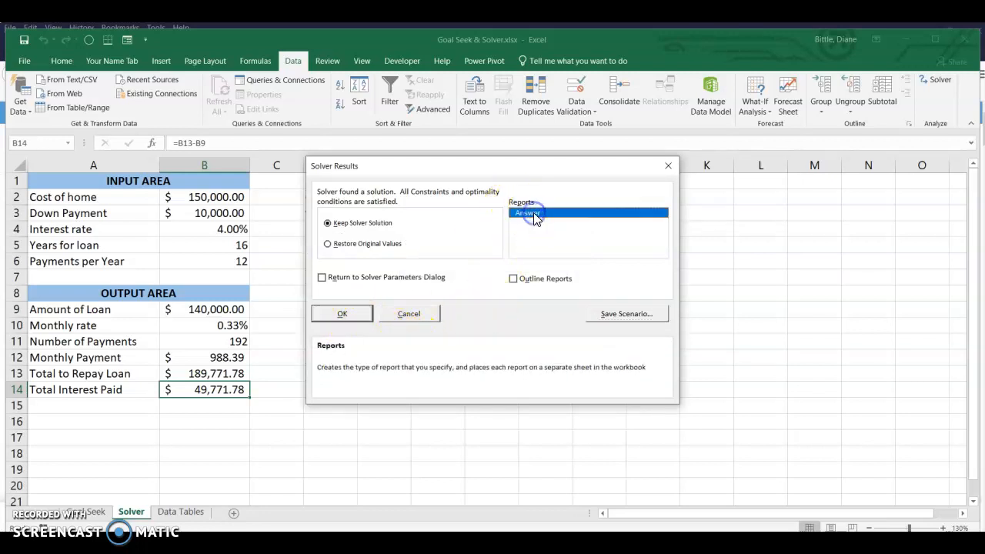
{"action": "left_click", "coordinate": [345, 311]}
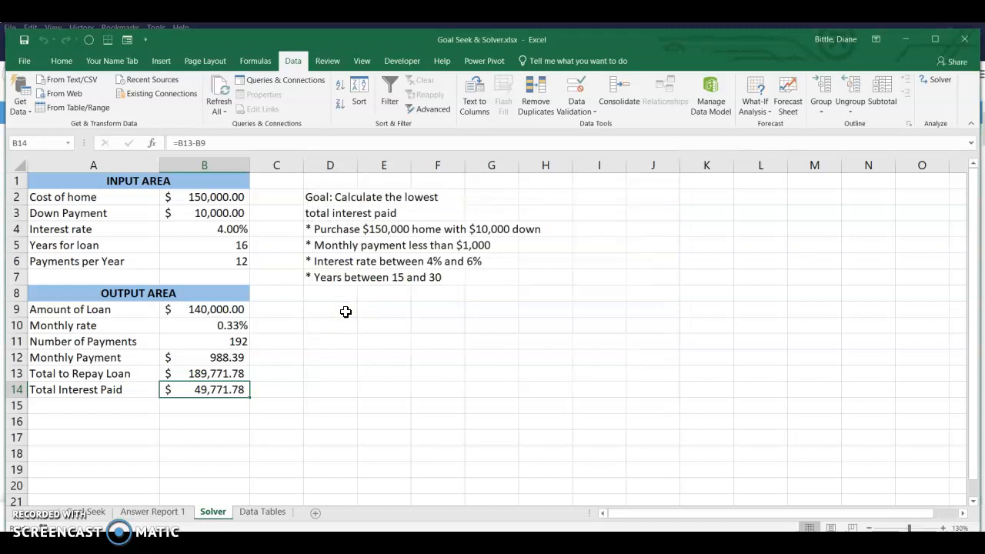
Review the objective, variable cells and constraints in Answer Report 1, and return to the Solver sheet.
{"action": "left_click", "coordinate": [174, 517]}
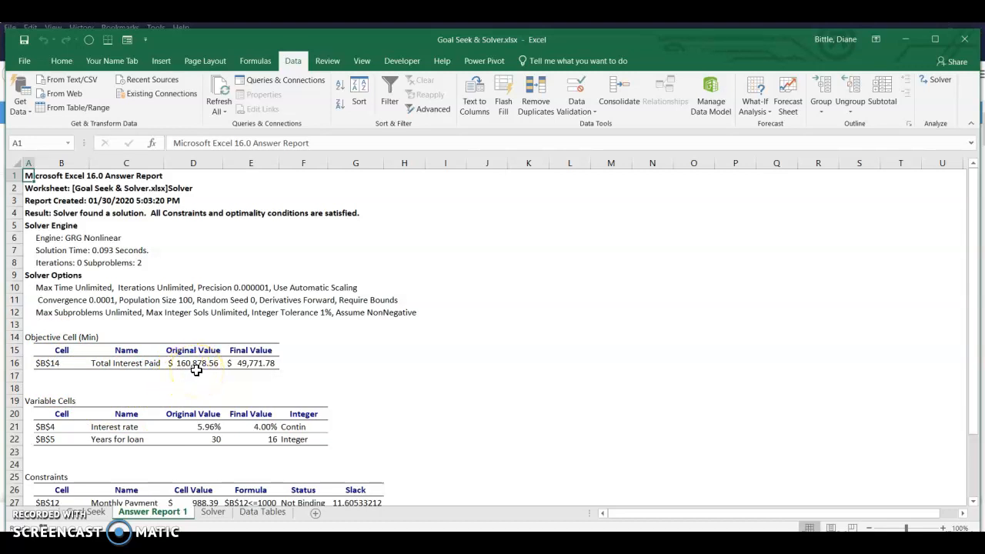
{"action": "left_click", "coordinate": [250, 374]}
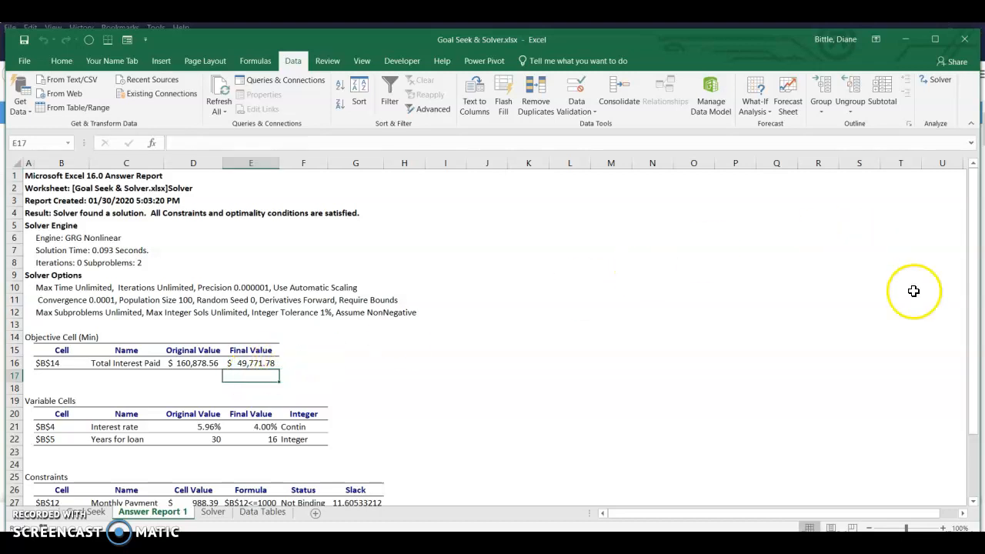
{"action": "left_click_drag", "start_coordinate": [973, 389], "coordinate": [977, 478]}
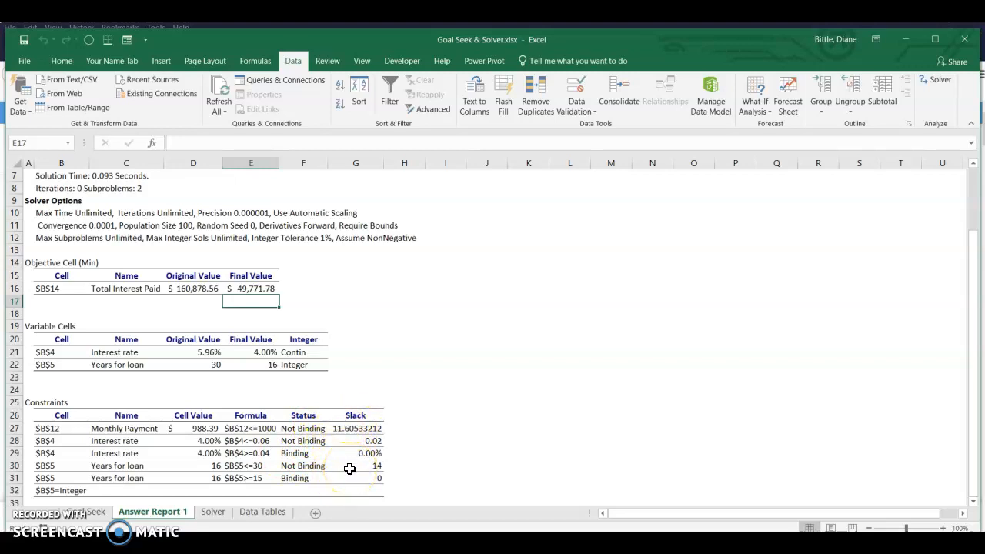
{"action": "left_click", "coordinate": [212, 511]}
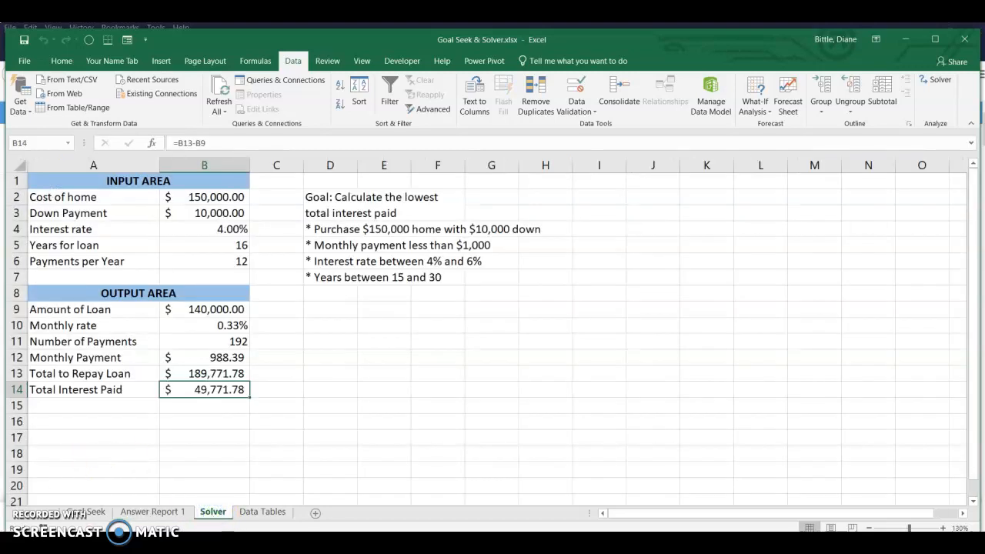